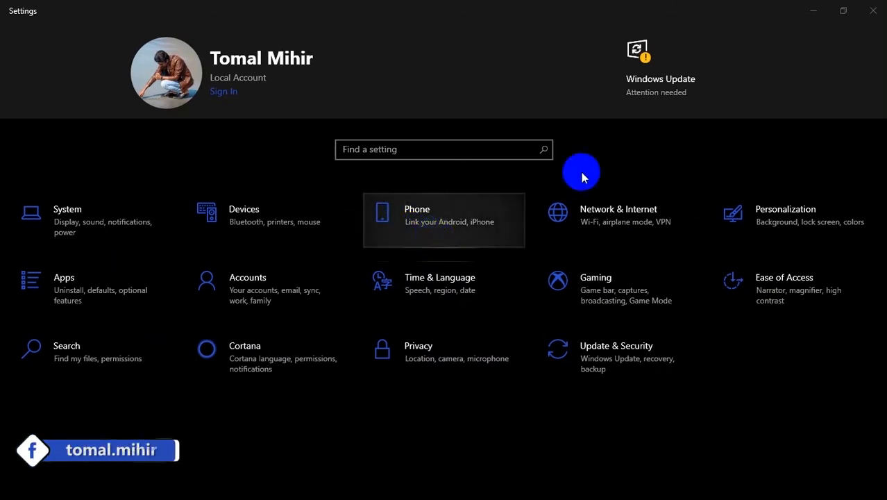
Minimize the Settings window, refresh the desktop and switch to Adobe Premiere Pro
click(811, 12)
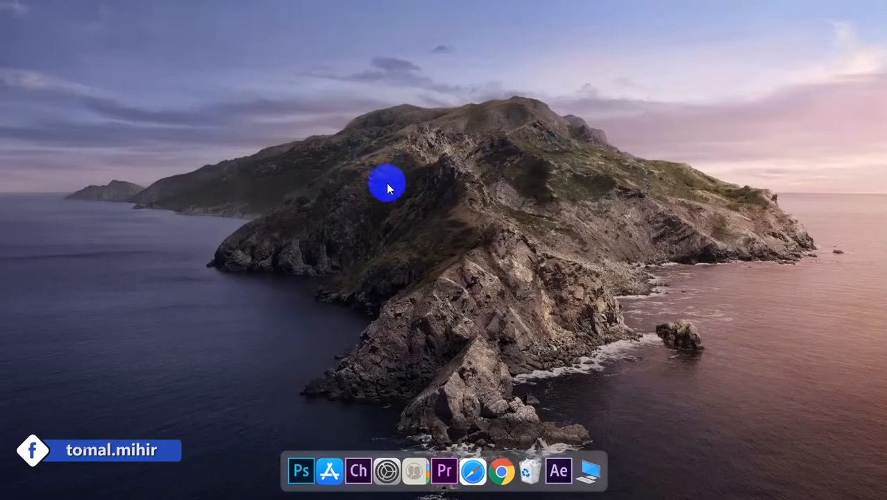
right_click(377, 162)
click(388, 199)
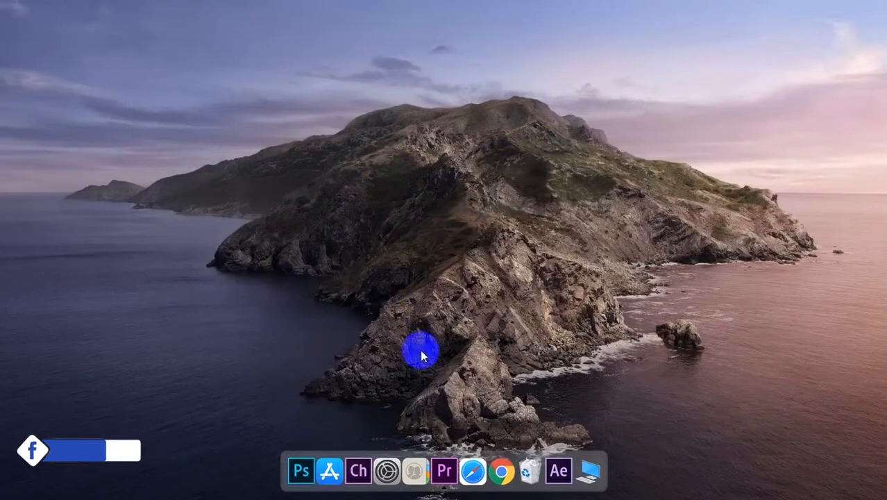
click(443, 478)
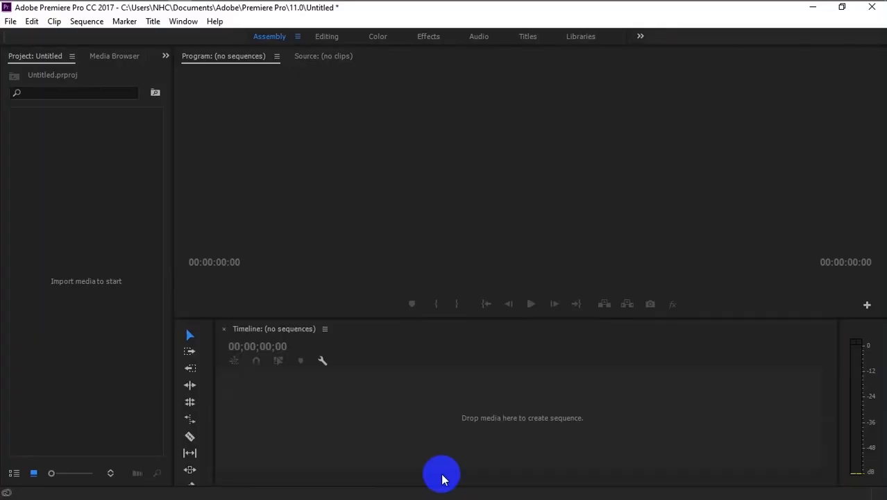
Import the video file IMG_1323.mp4 into the untitled project
click(115, 278)
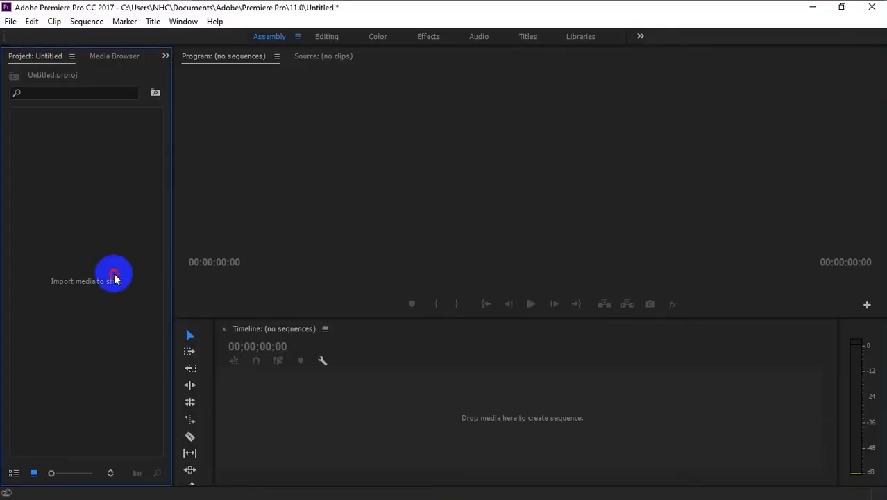
double_click(115, 278)
click(153, 143)
click(559, 336)
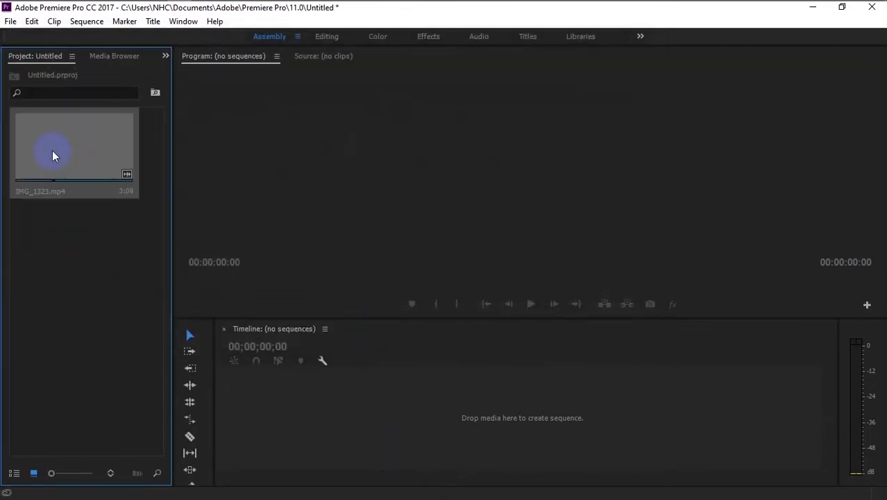
Create a sequence from IMG_1323.mp4 and set the clip's speed to 60%
drag(129, 170, 343, 408)
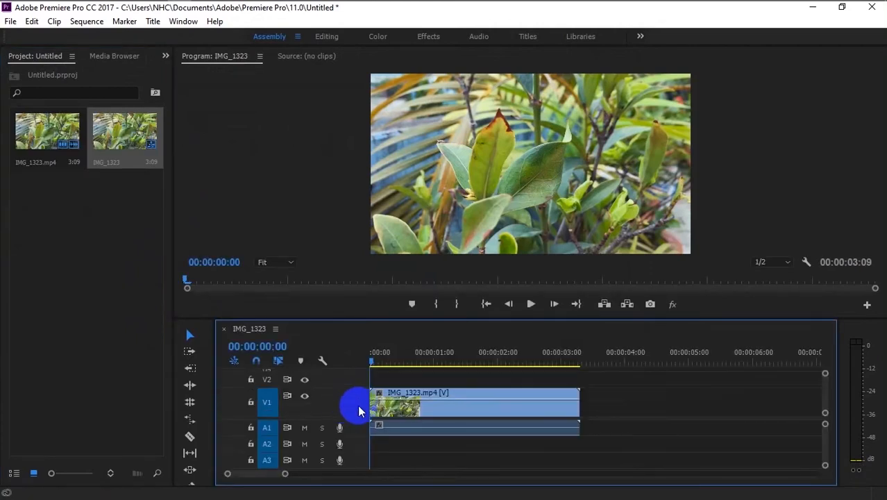
double_click(359, 411)
right_click(382, 406)
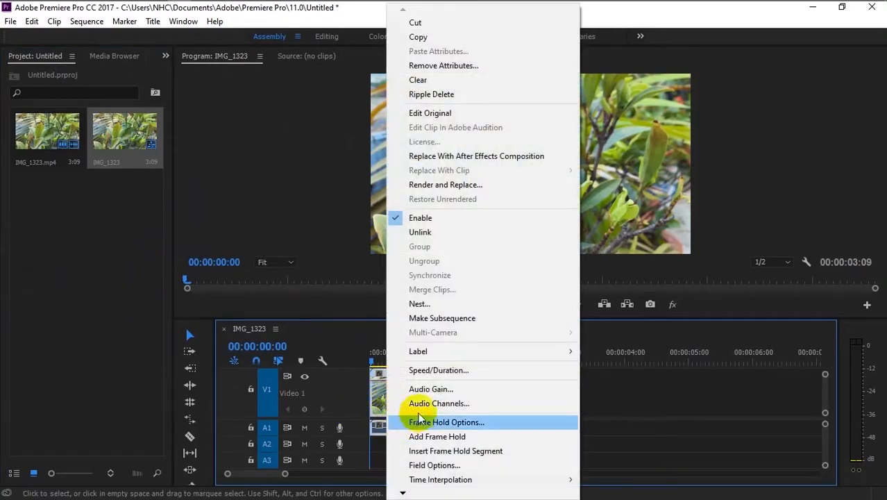
click(439, 369)
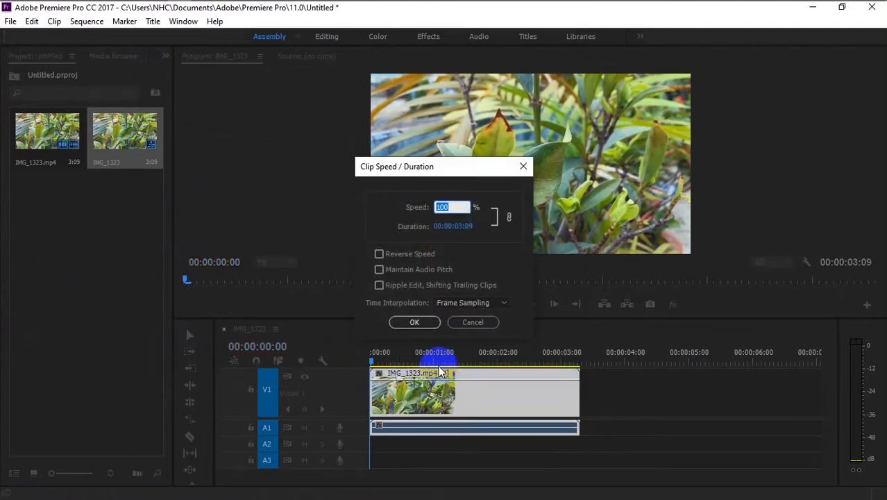
text(60)
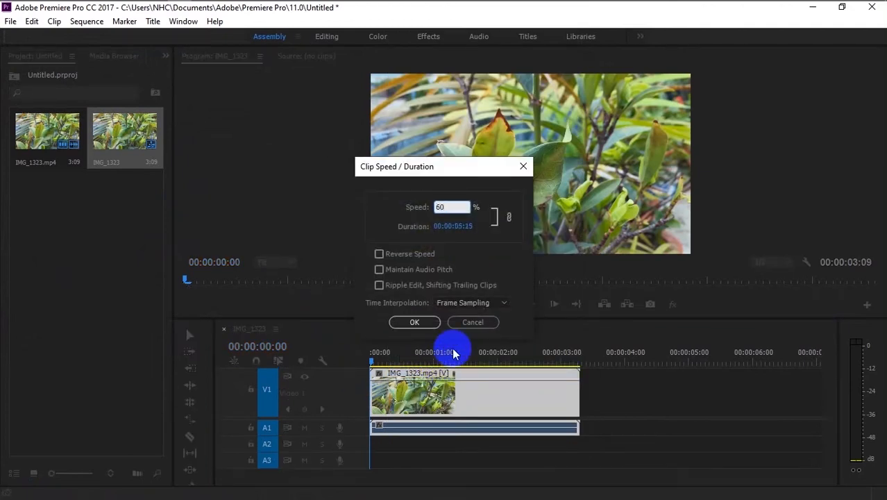
click(419, 322)
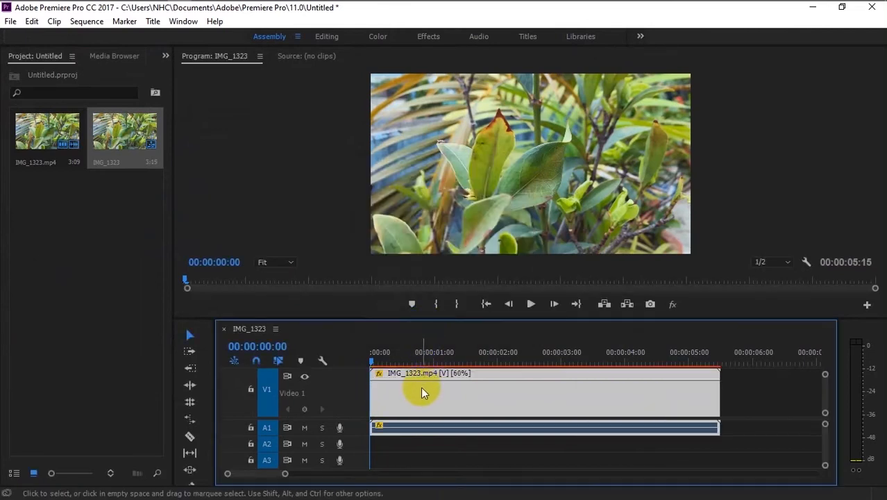
Set the slowed clip's time interpolation to Optical Flow
right_click(420, 387)
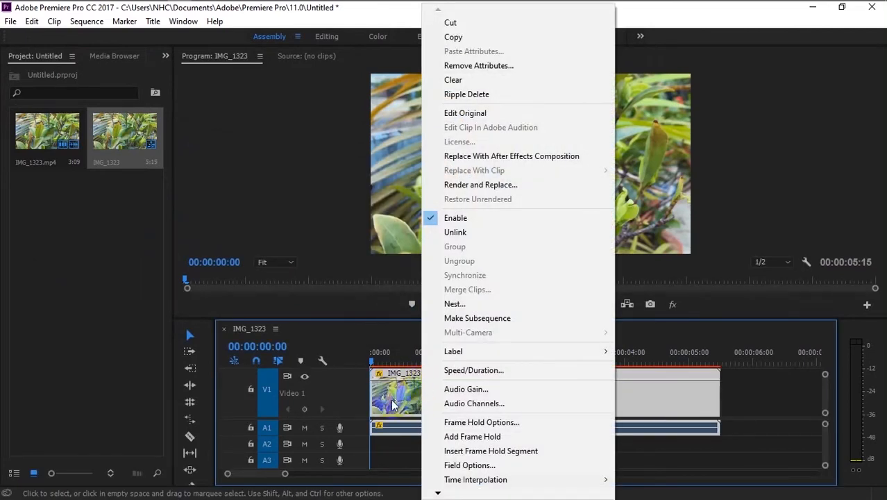
mouse_move(481, 478)
click(630, 483)
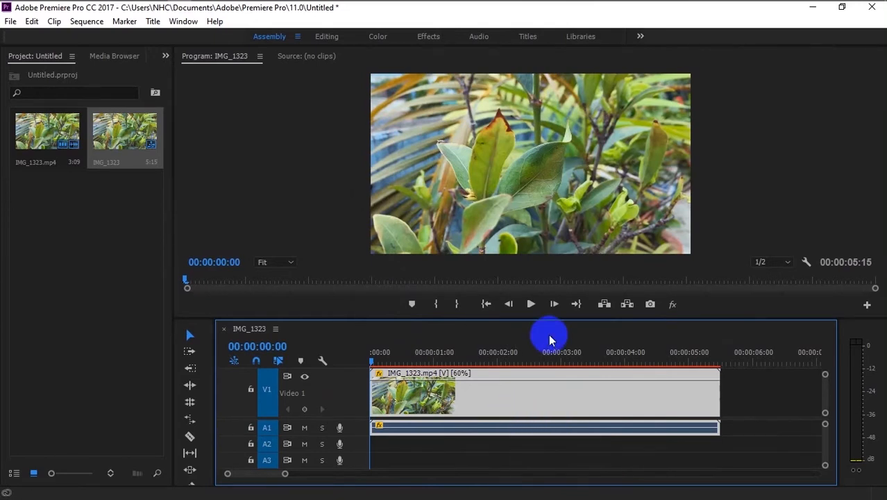
Start exporting the slowed sequence as H.264 with the Match Source - High bitrate preset, and cancel the encoding
key(ctrl+m)
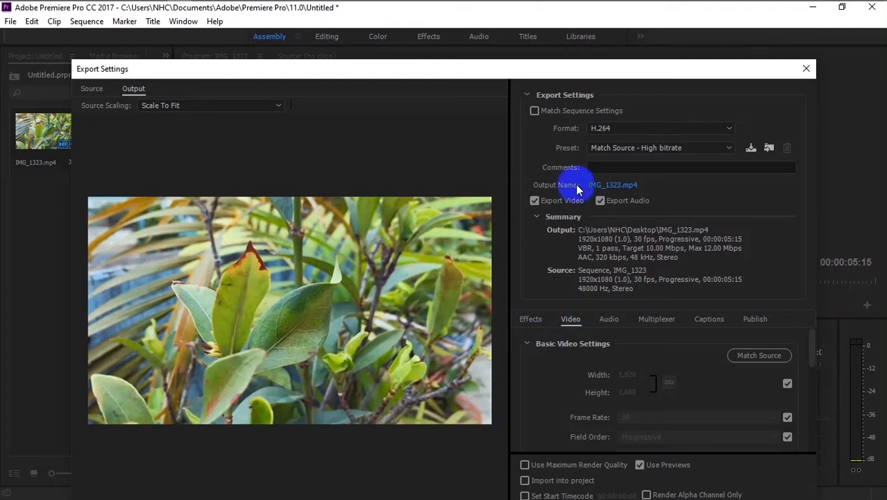
drag(570, 69, 531, 28)
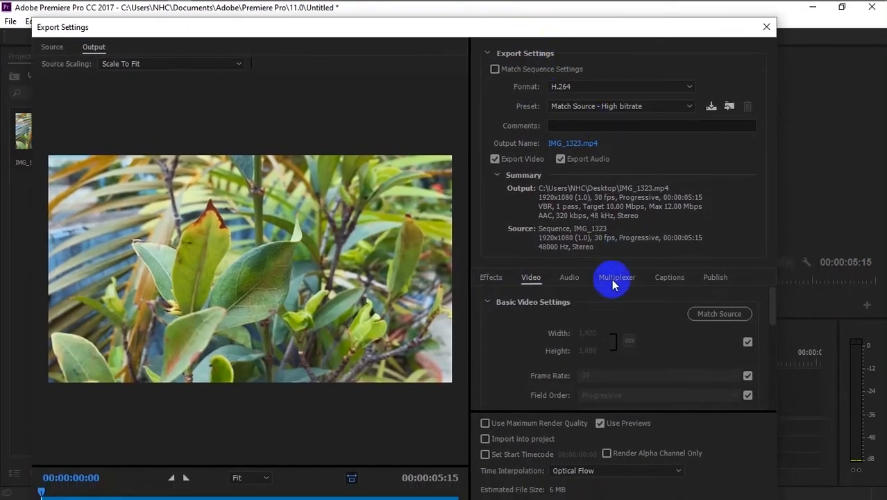
click(580, 32)
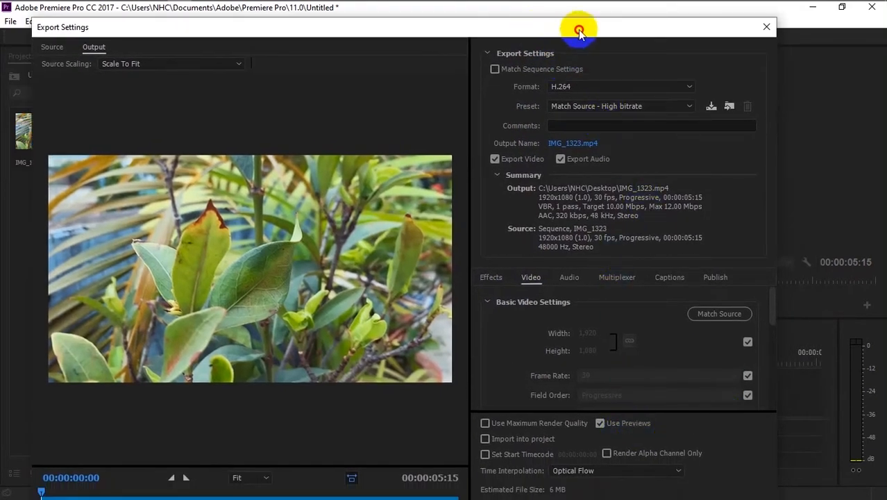
drag(580, 32, 553, 15)
click(638, 492)
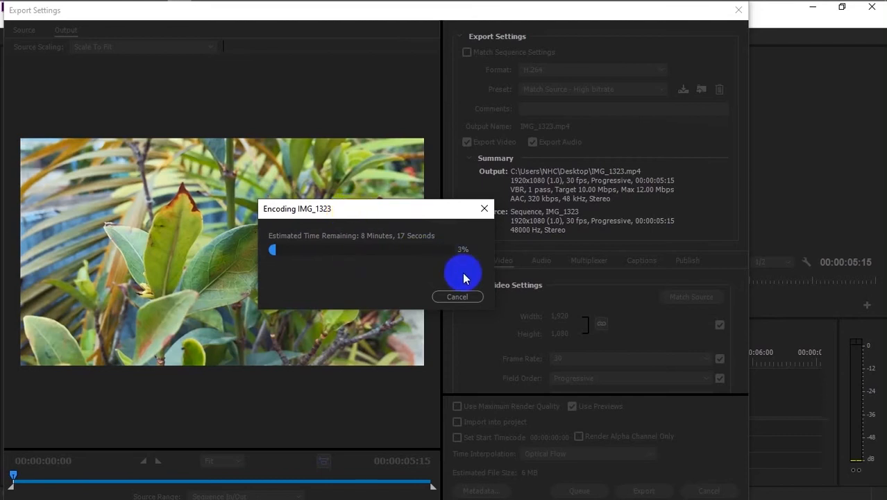
click(457, 297)
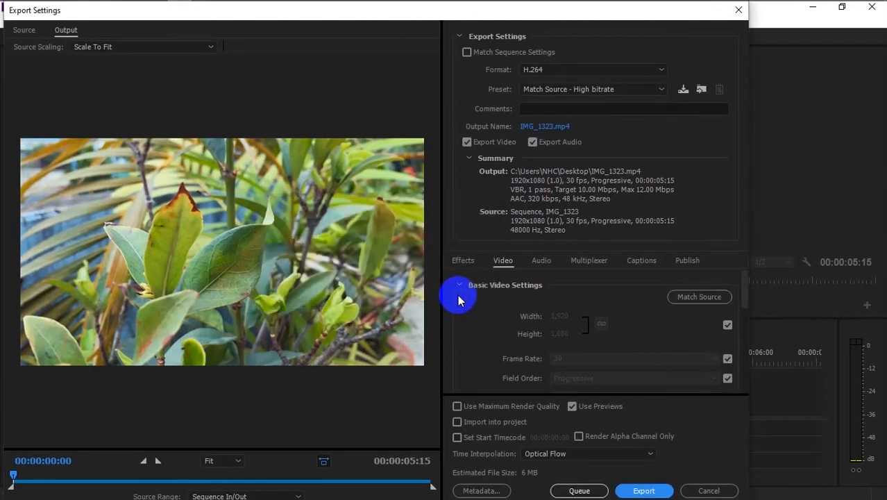
click(740, 9)
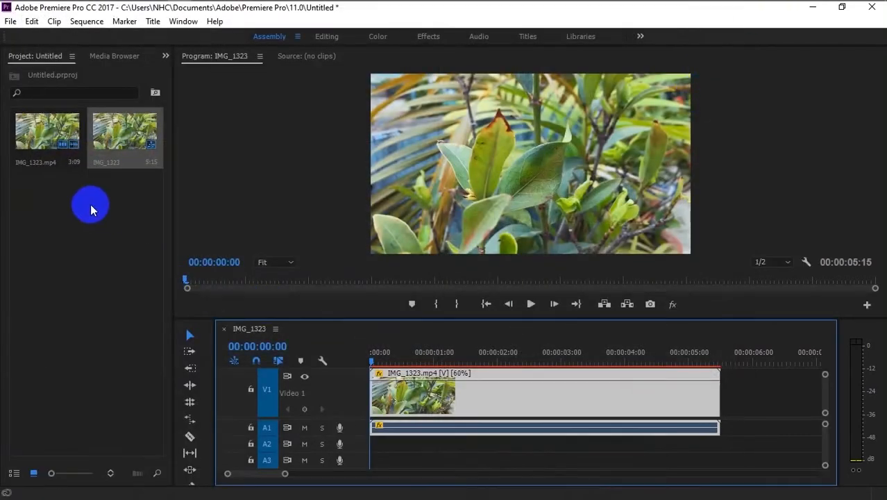
Delete the slowed IMG_1323 sequence and create a fresh sequence from IMG_1323.mp4
click(139, 147)
key(Delete)
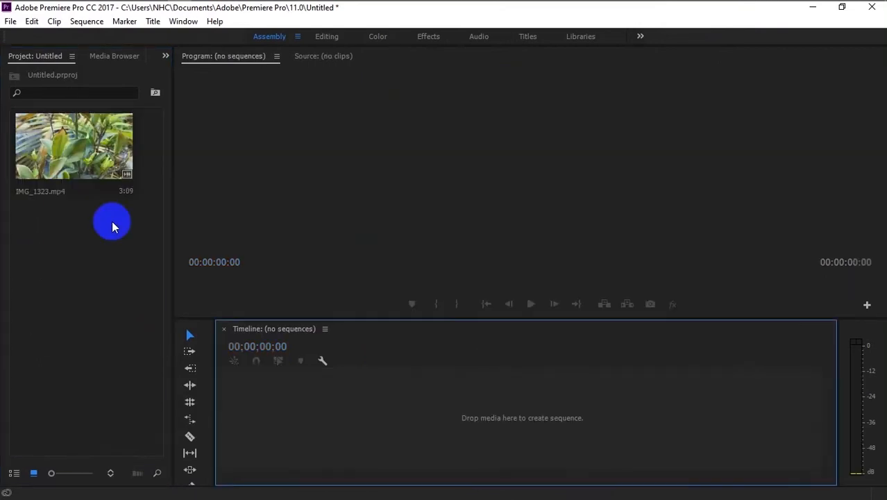
drag(60, 147, 444, 408)
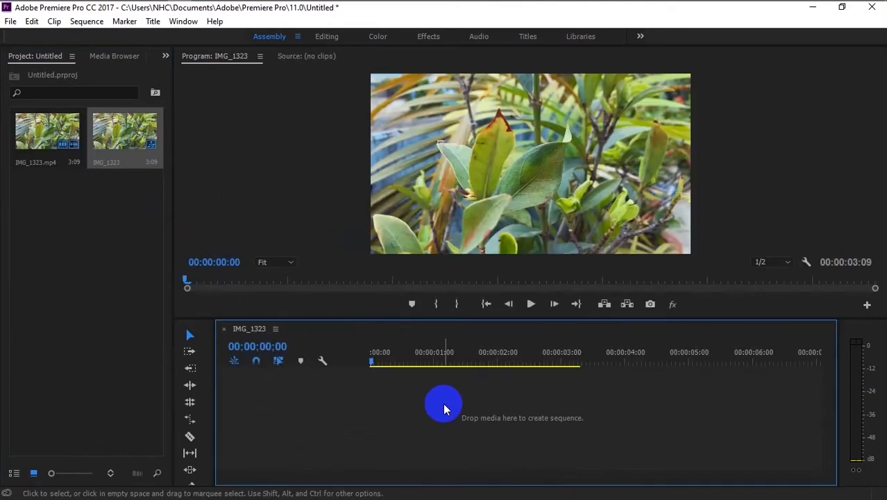
double_click(444, 408)
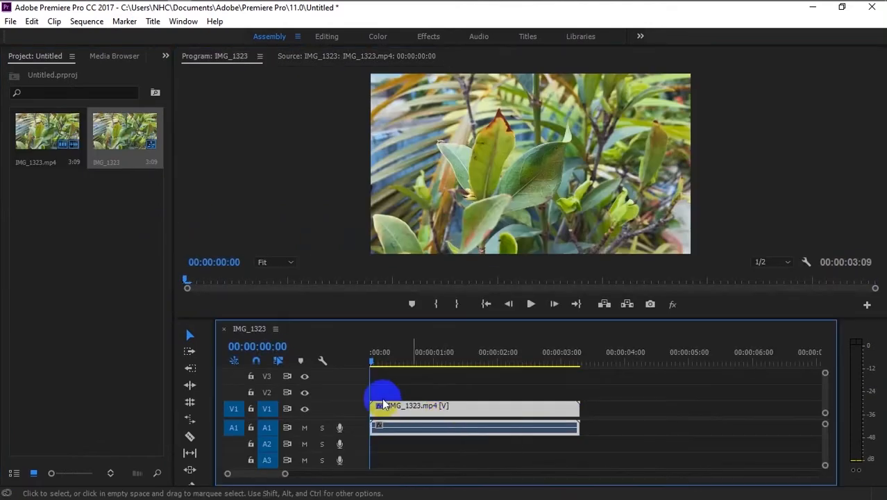
In the sequence settings, choose the Custom editing mode and a timebase of 24.00 frames/second
click(83, 20)
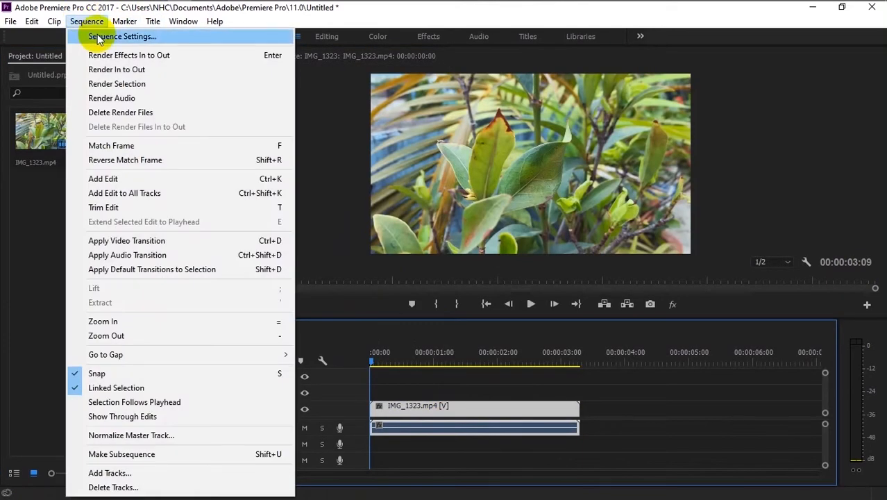
click(99, 37)
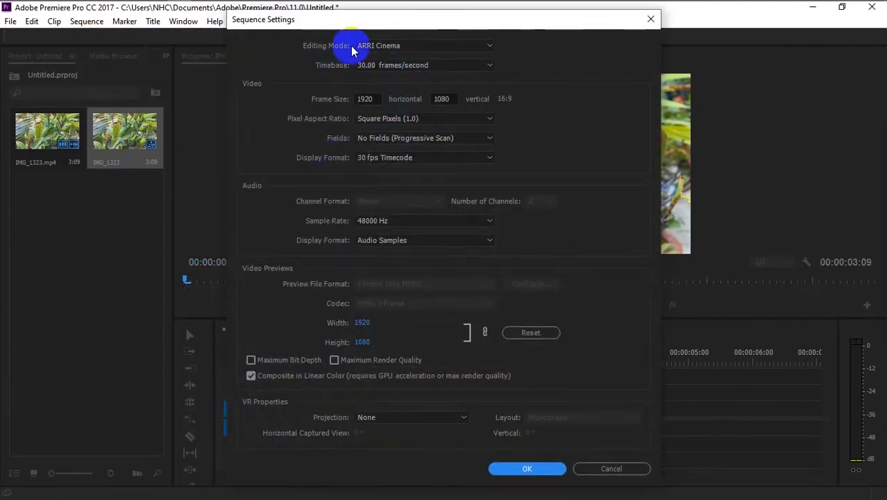
click(388, 45)
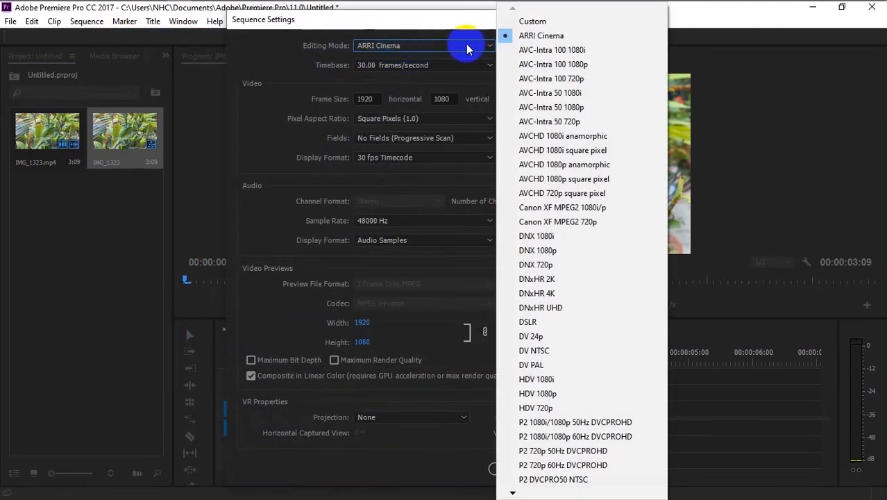
click(529, 23)
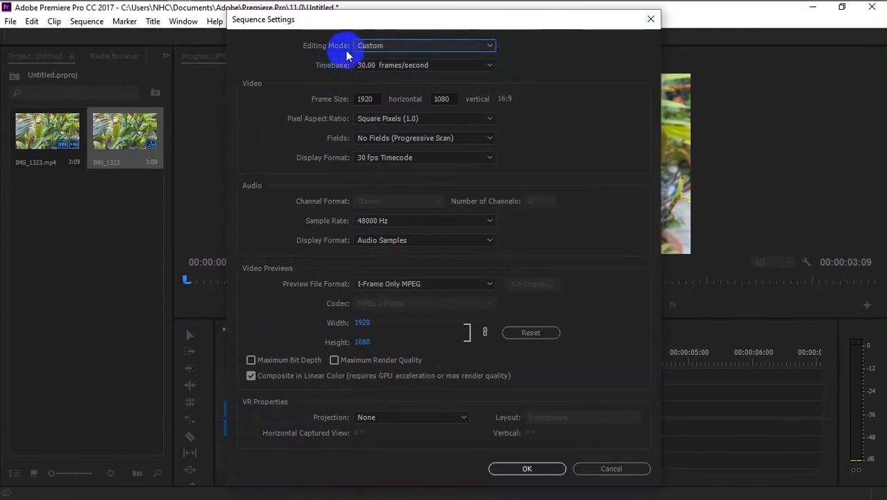
click(392, 65)
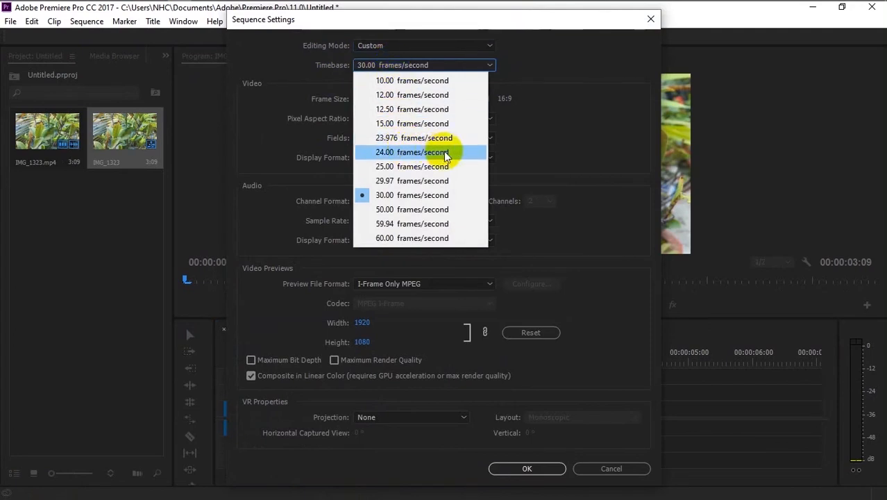
click(421, 154)
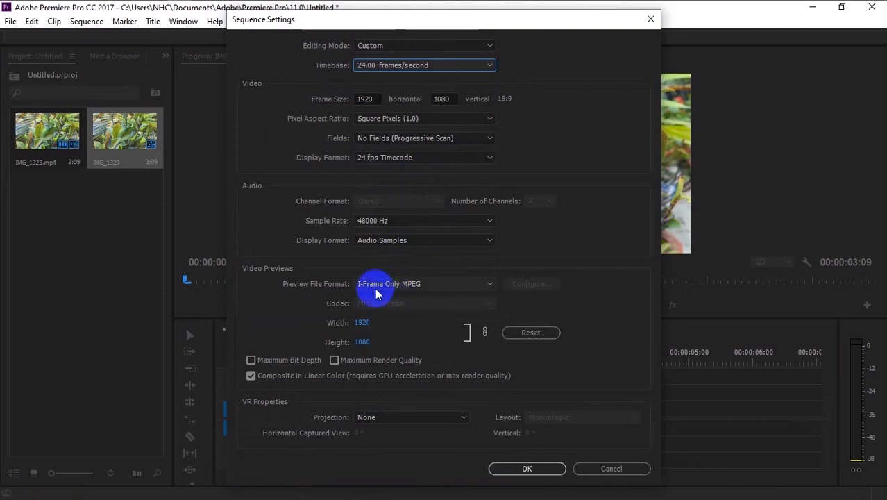
Set the preview file format to QuickTime with the DNxHR/DNxHD codec, reset the preview size, and apply the settings, deleting existing previews
click(393, 286)
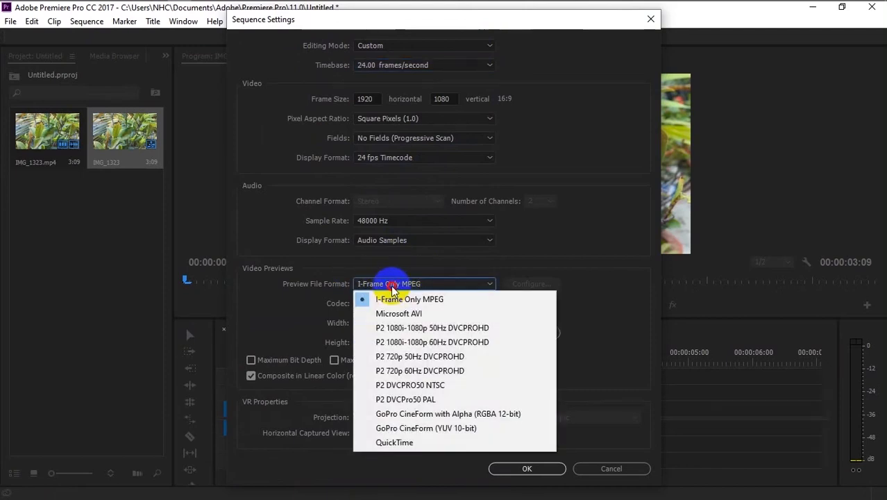
click(396, 442)
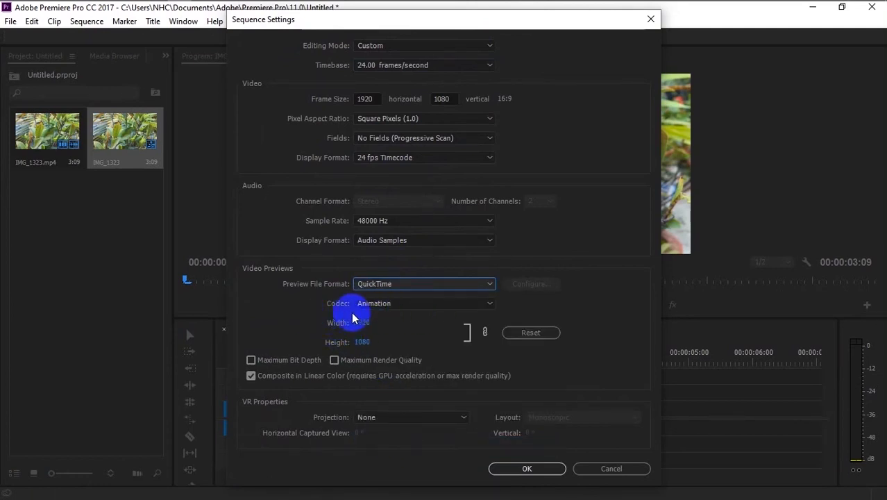
click(389, 307)
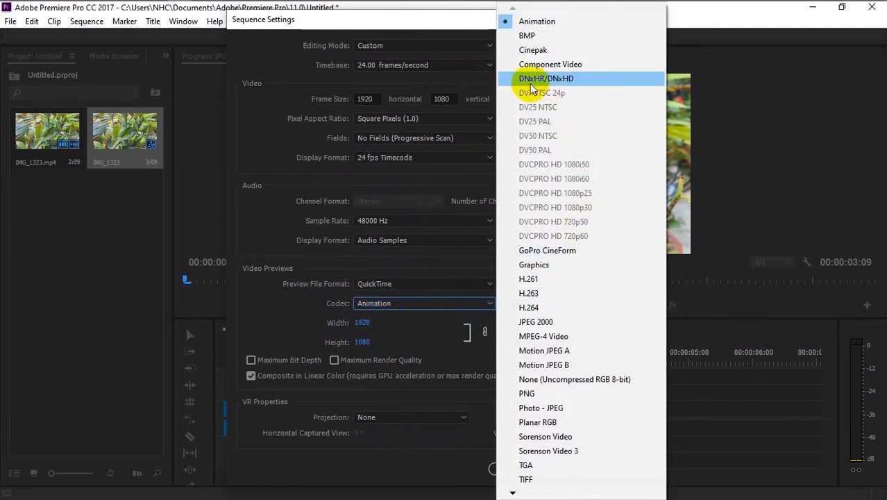
click(570, 84)
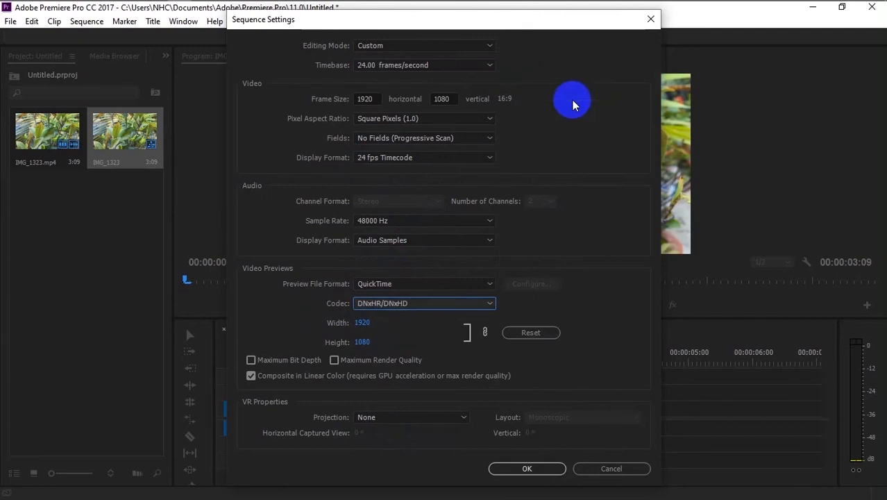
click(530, 333)
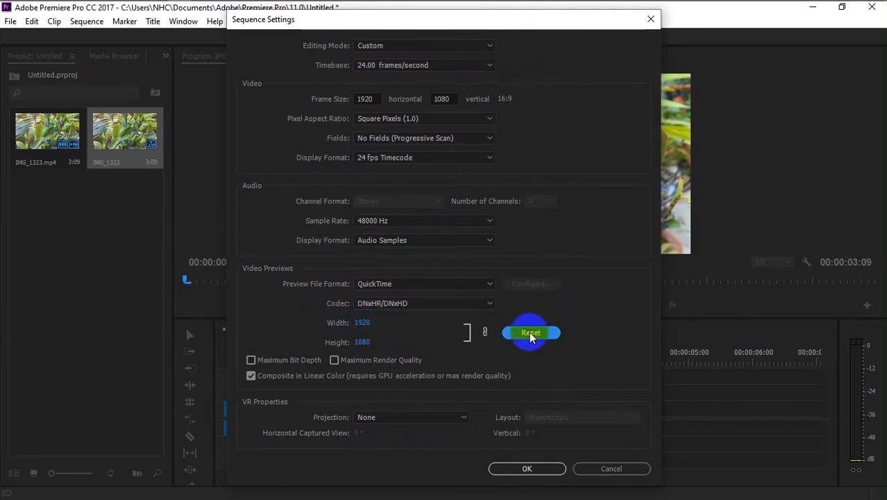
click(523, 470)
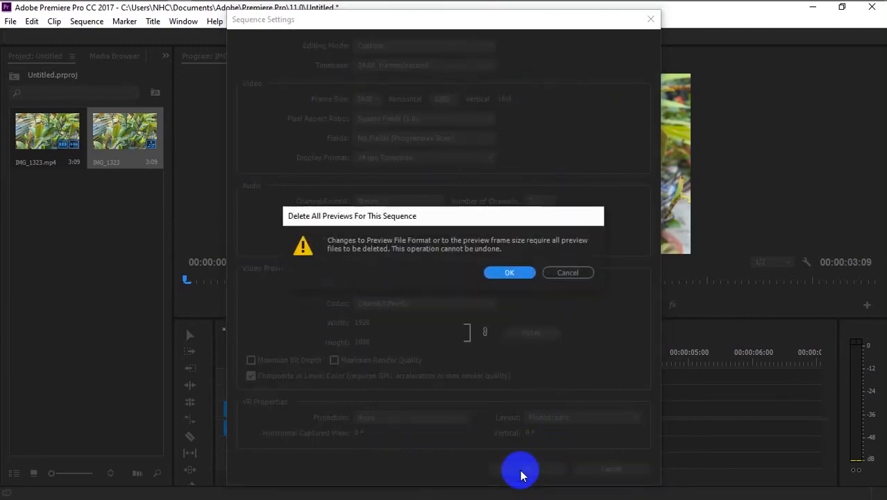
click(500, 277)
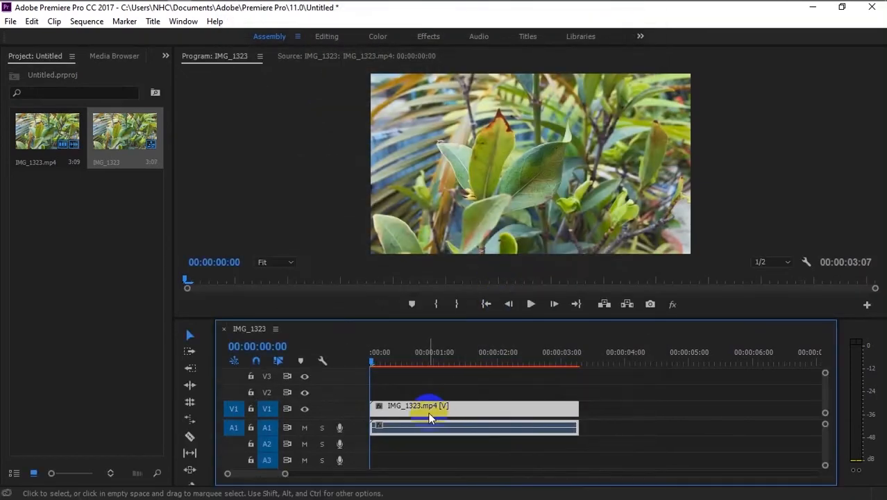
Render the effects of the IMG_1323 sequence from In to Out
click(87, 21)
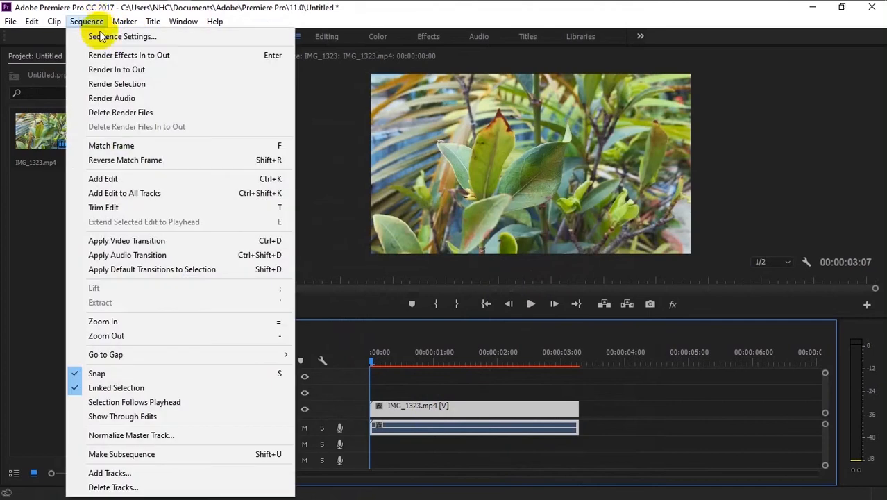
click(199, 55)
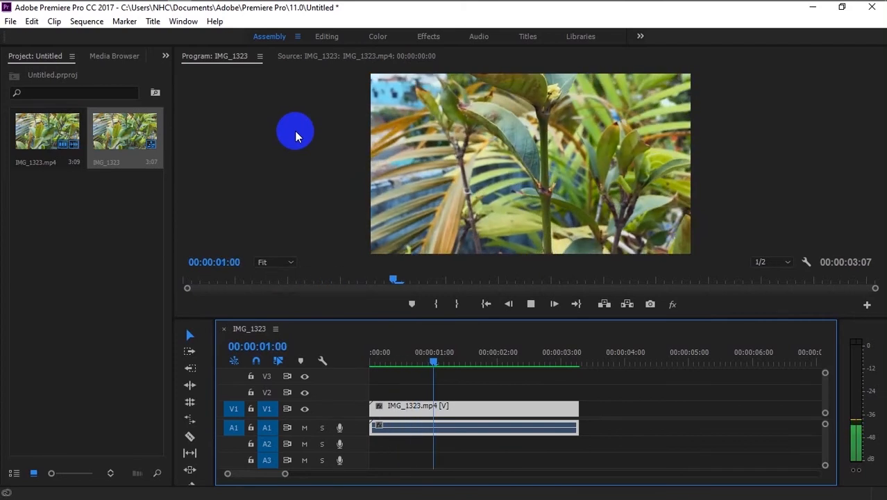
Export the sequence as H.264 with a target bitrate of 5.07 Mbps and a maximum bitrate of 8.3 Mbps, and resume sequence playback
key(ctrl+m)
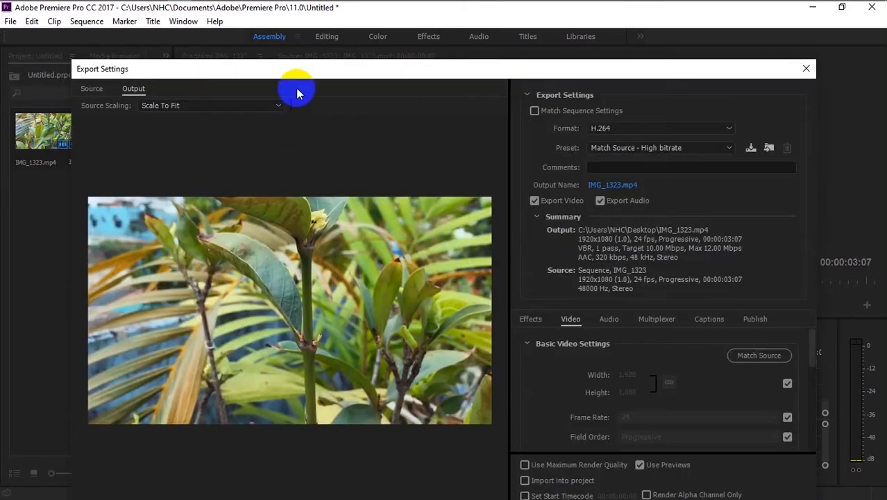
drag(303, 68, 247, 7)
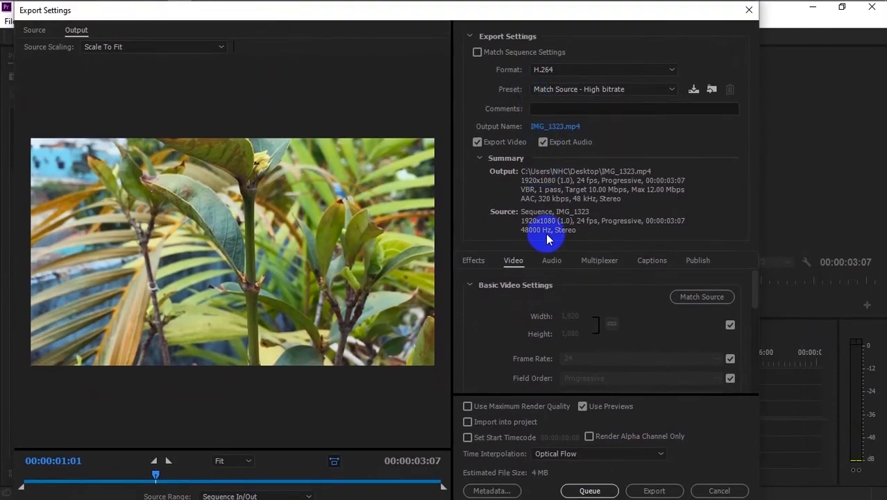
scroll(752, 300, down, 8)
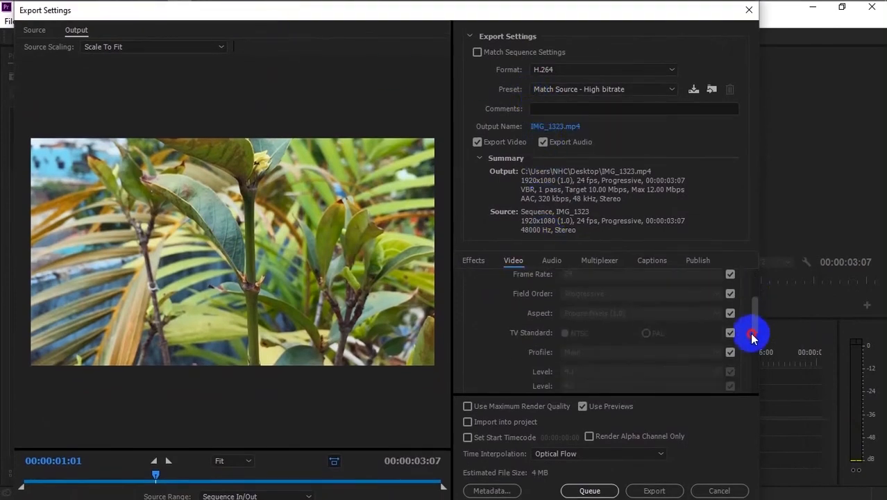
drag(590, 318, 587, 320)
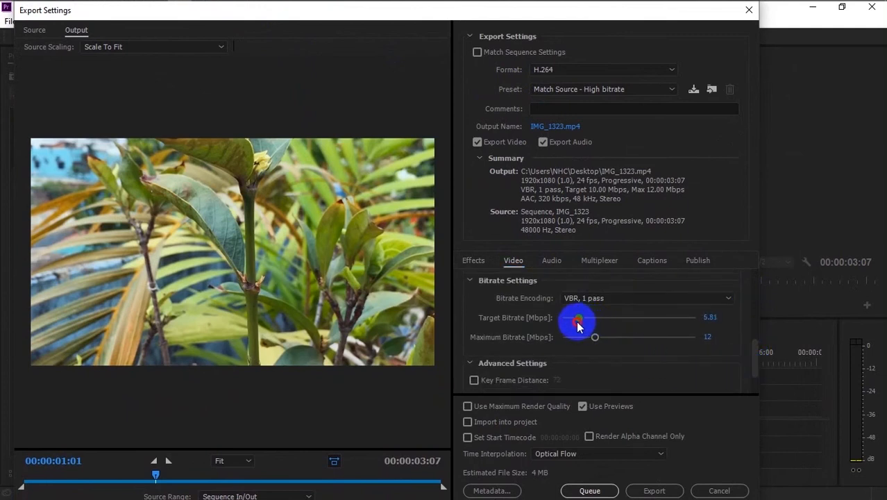
drag(576, 326, 587, 342)
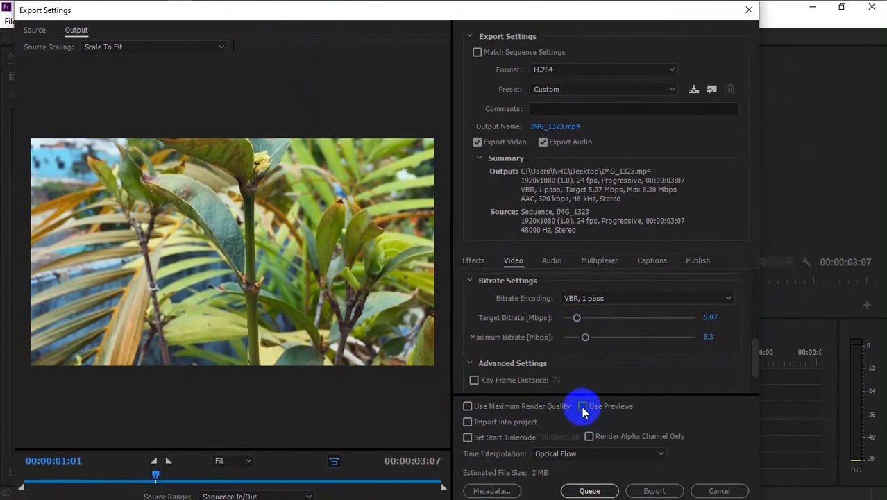
click(652, 490)
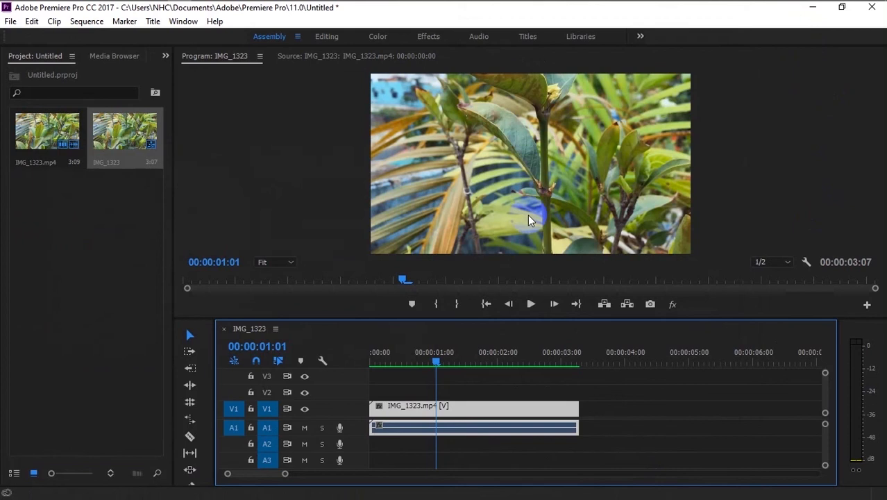
key(space)
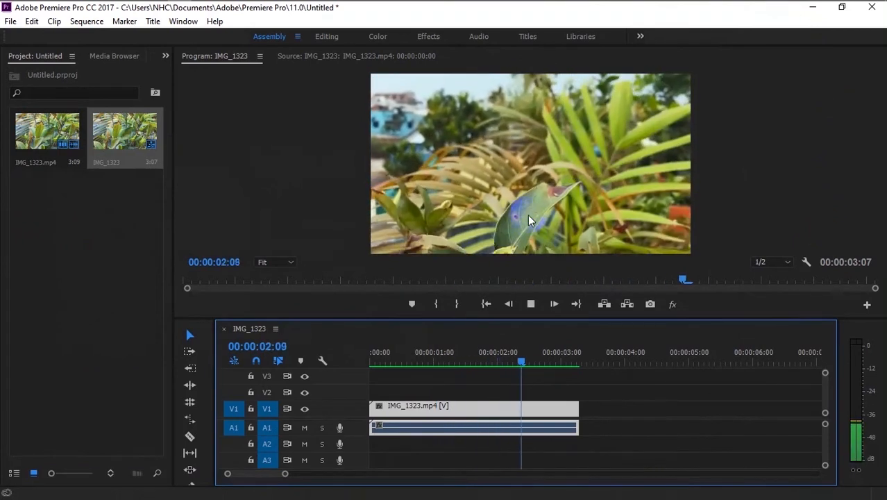